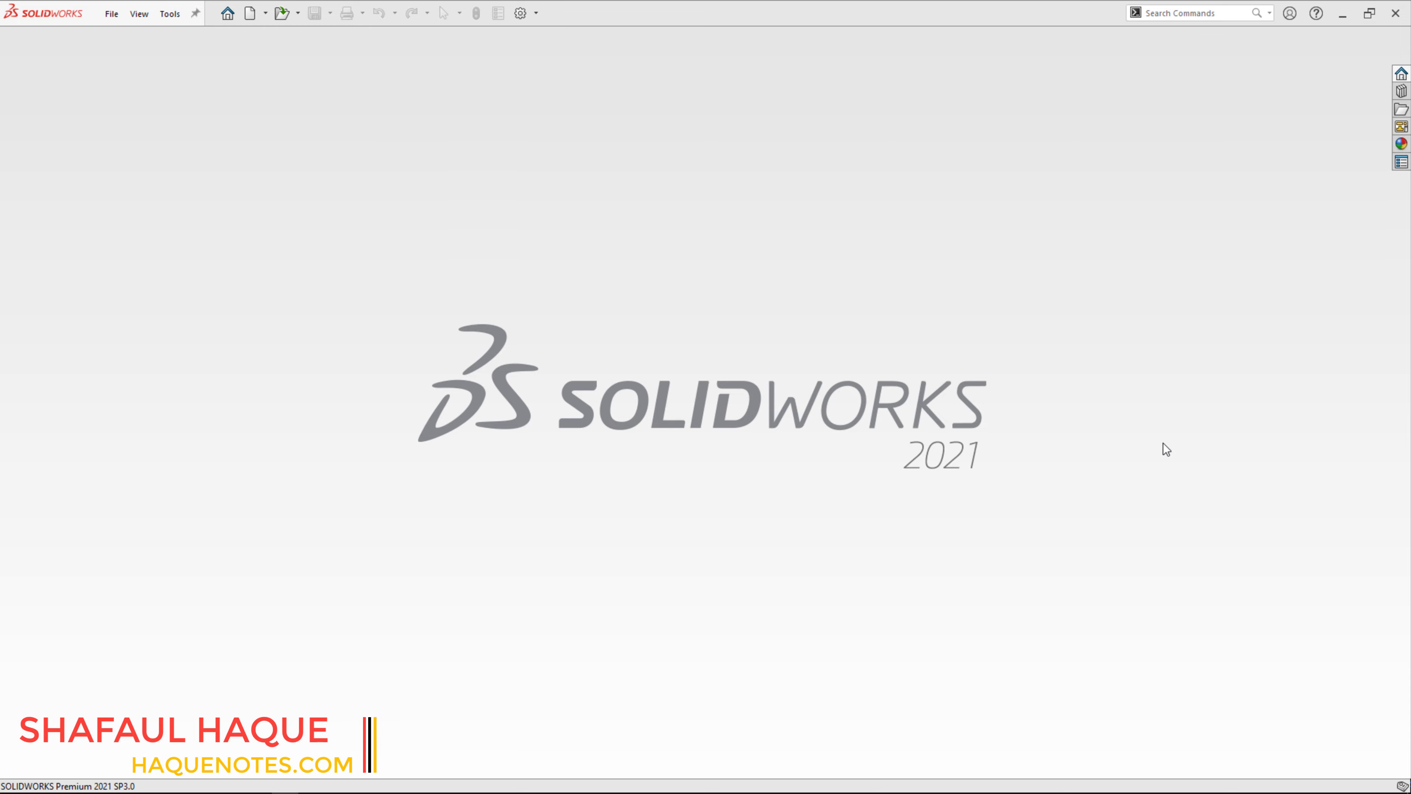
# Open Paper Clip.SLDASM from Recent Documents and select its Papers clip and Pin components.
pyautogui.click(227, 13)
pyautogui.moveTo(485, 384)
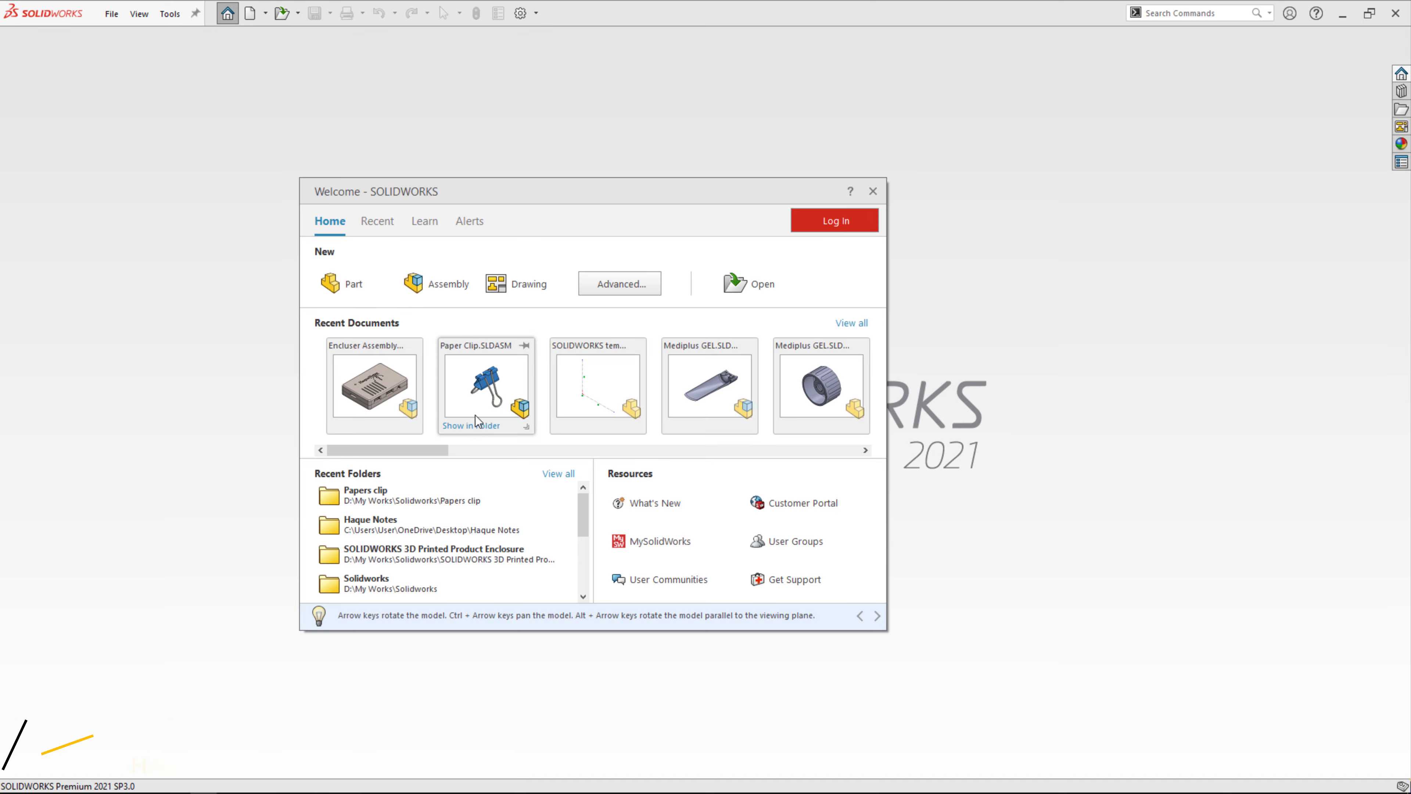
pyautogui.click(483, 397)
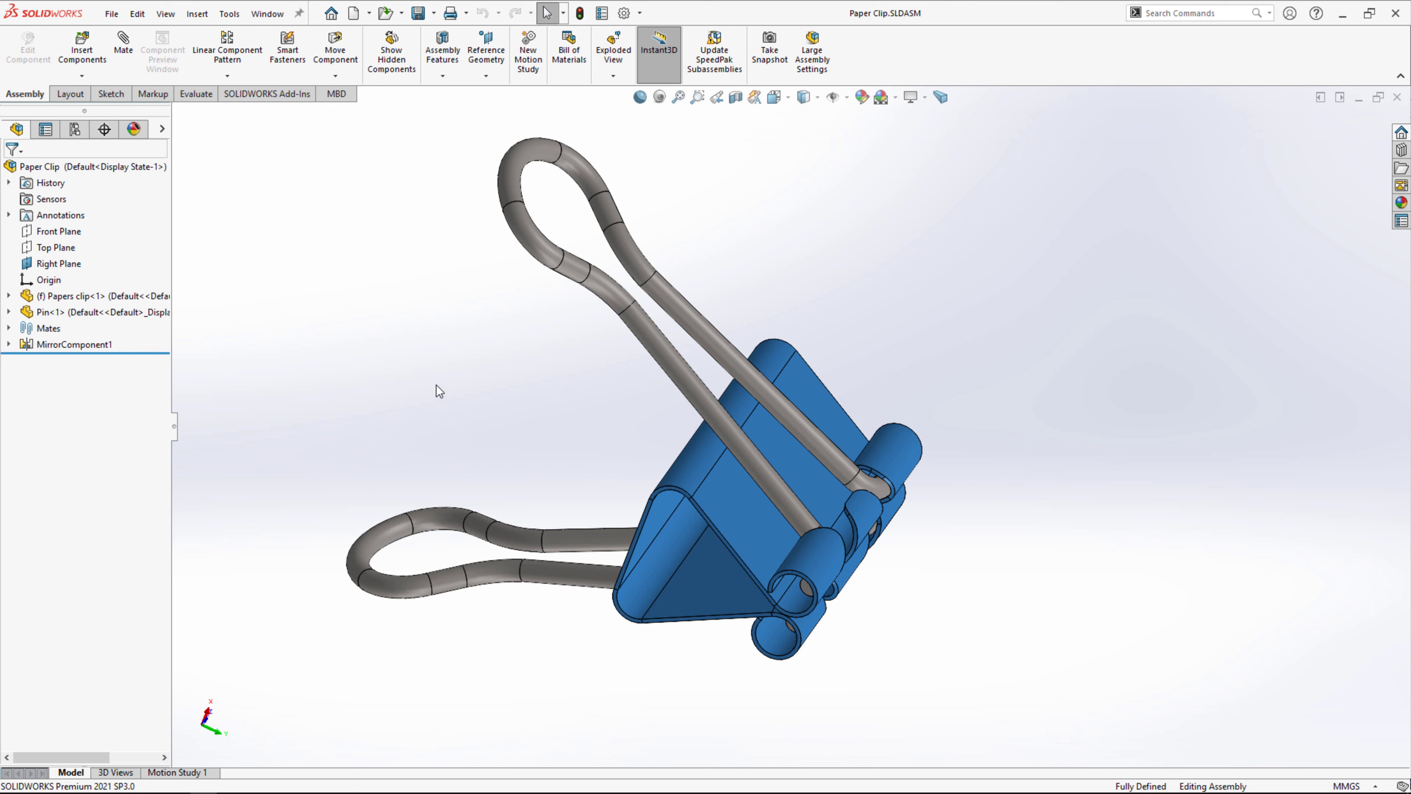
pyautogui.click(85, 300)
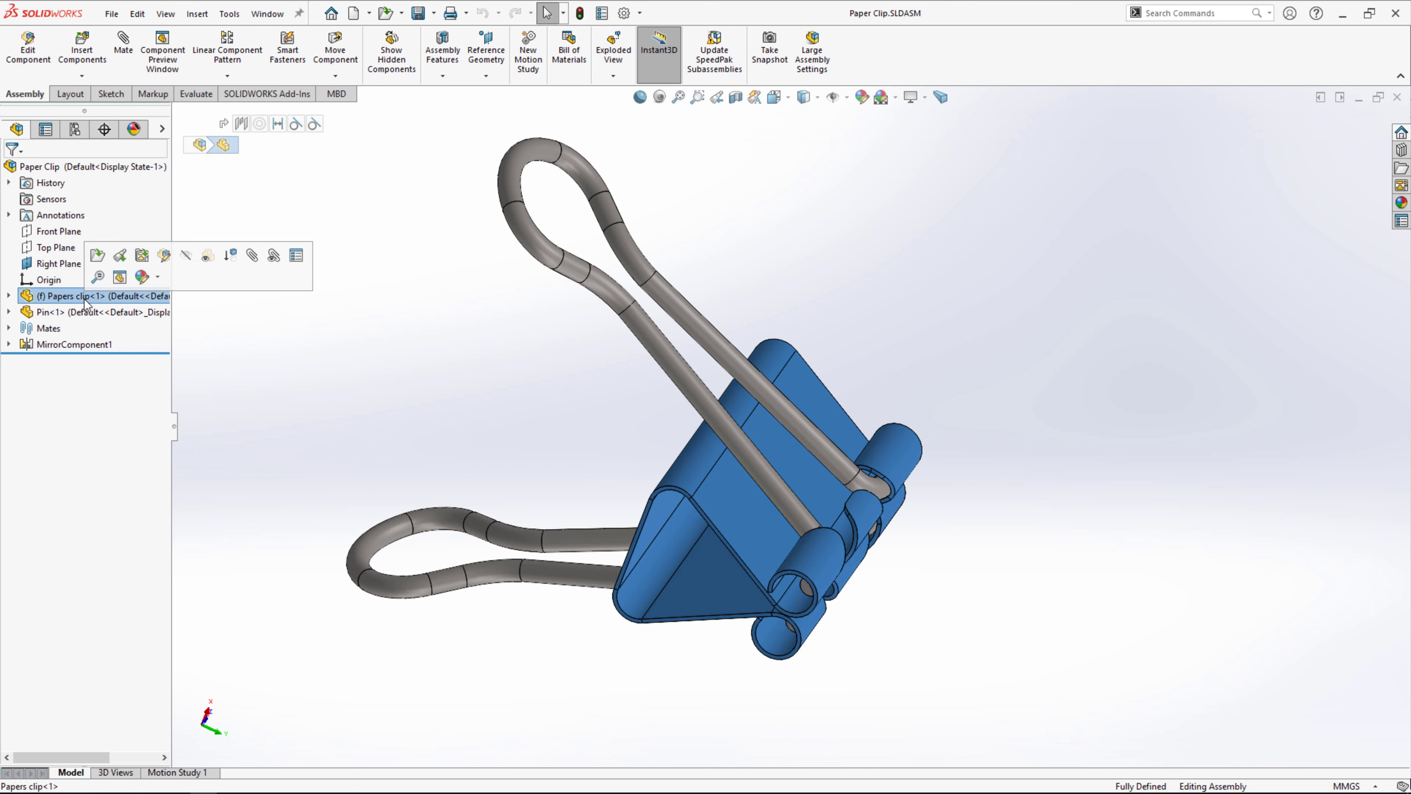
pyautogui.click(113, 312)
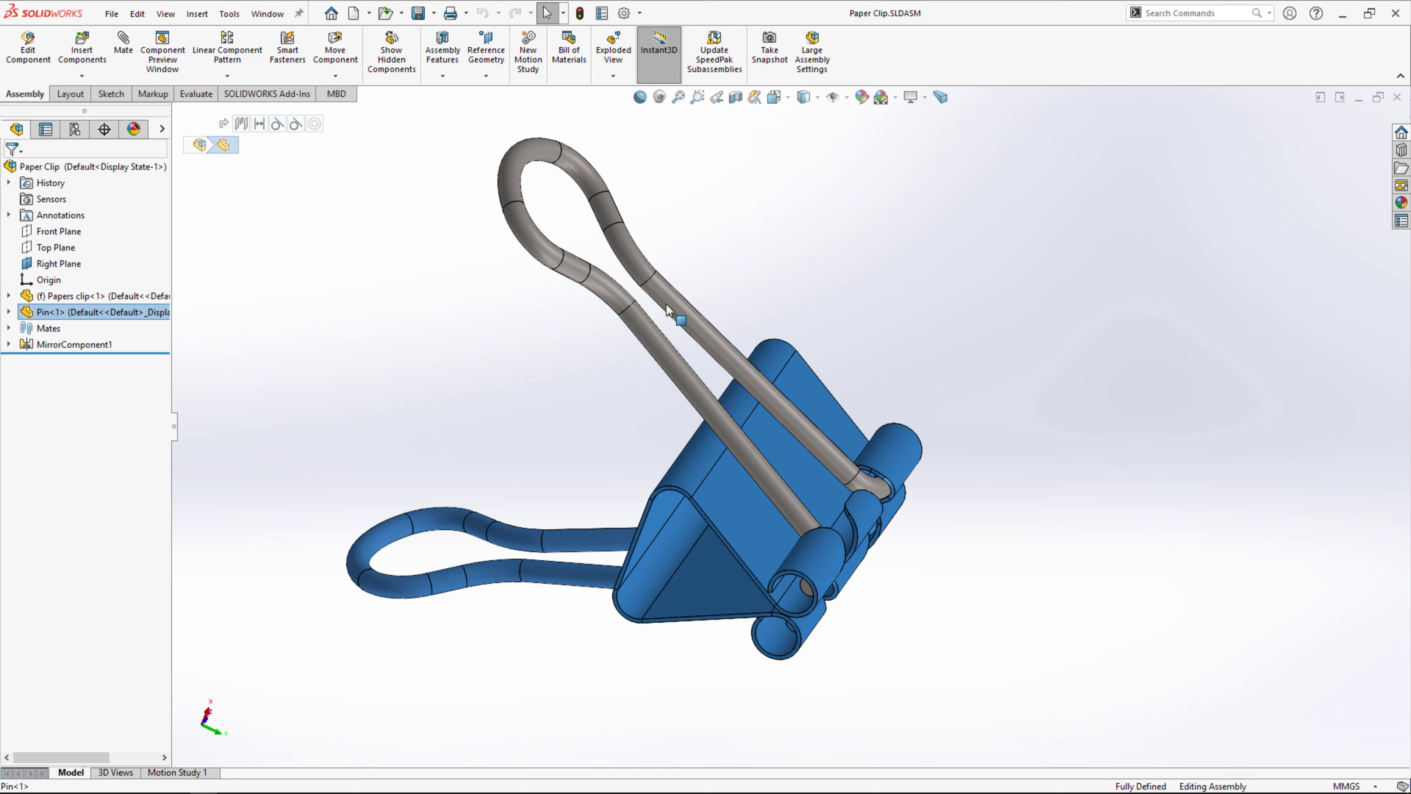
# Close the assembly and rename Pin.SLDPRT to 2.Pin.SLDPRT in File Explorer, returning to SOLIDWORKS.
pyautogui.click(1396, 100)
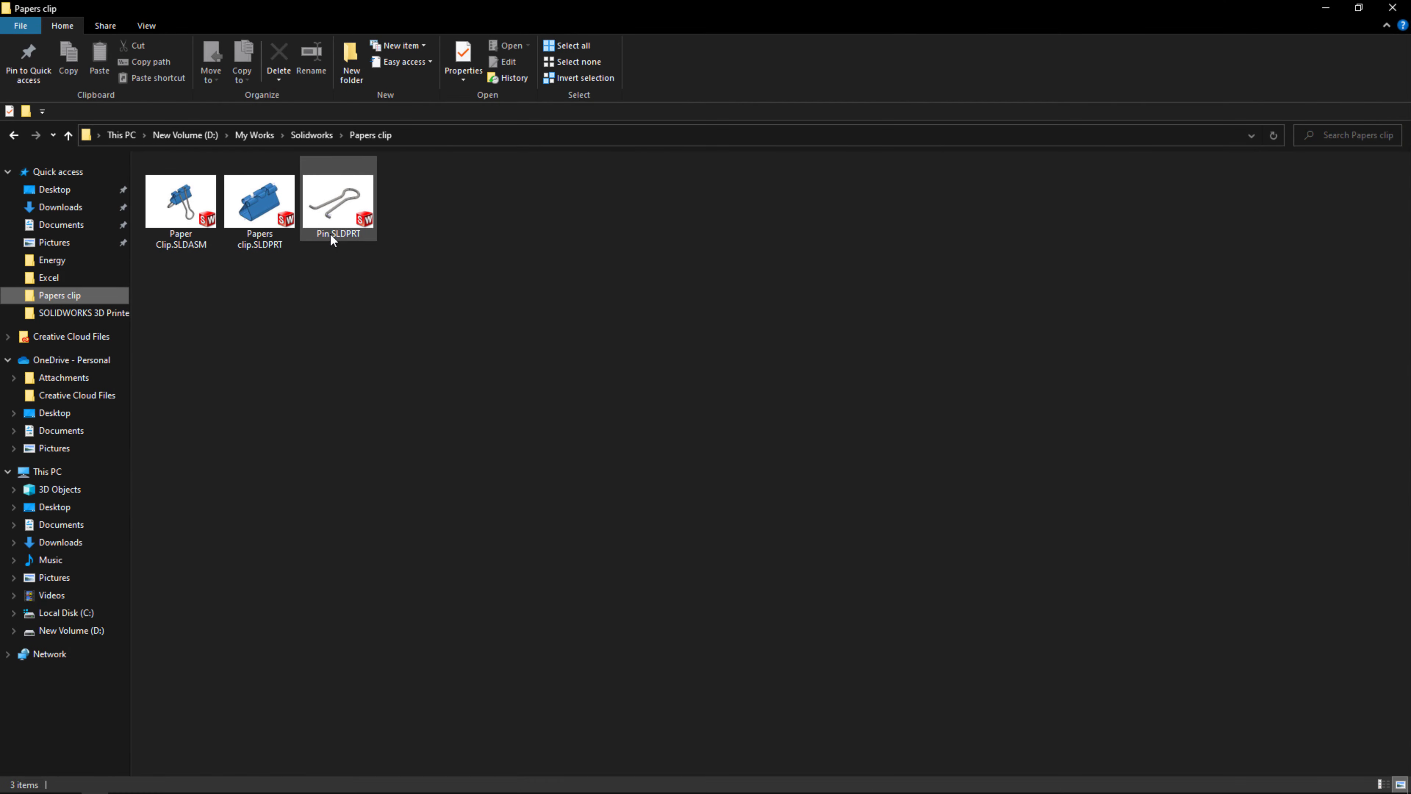
pyautogui.click(322, 233)
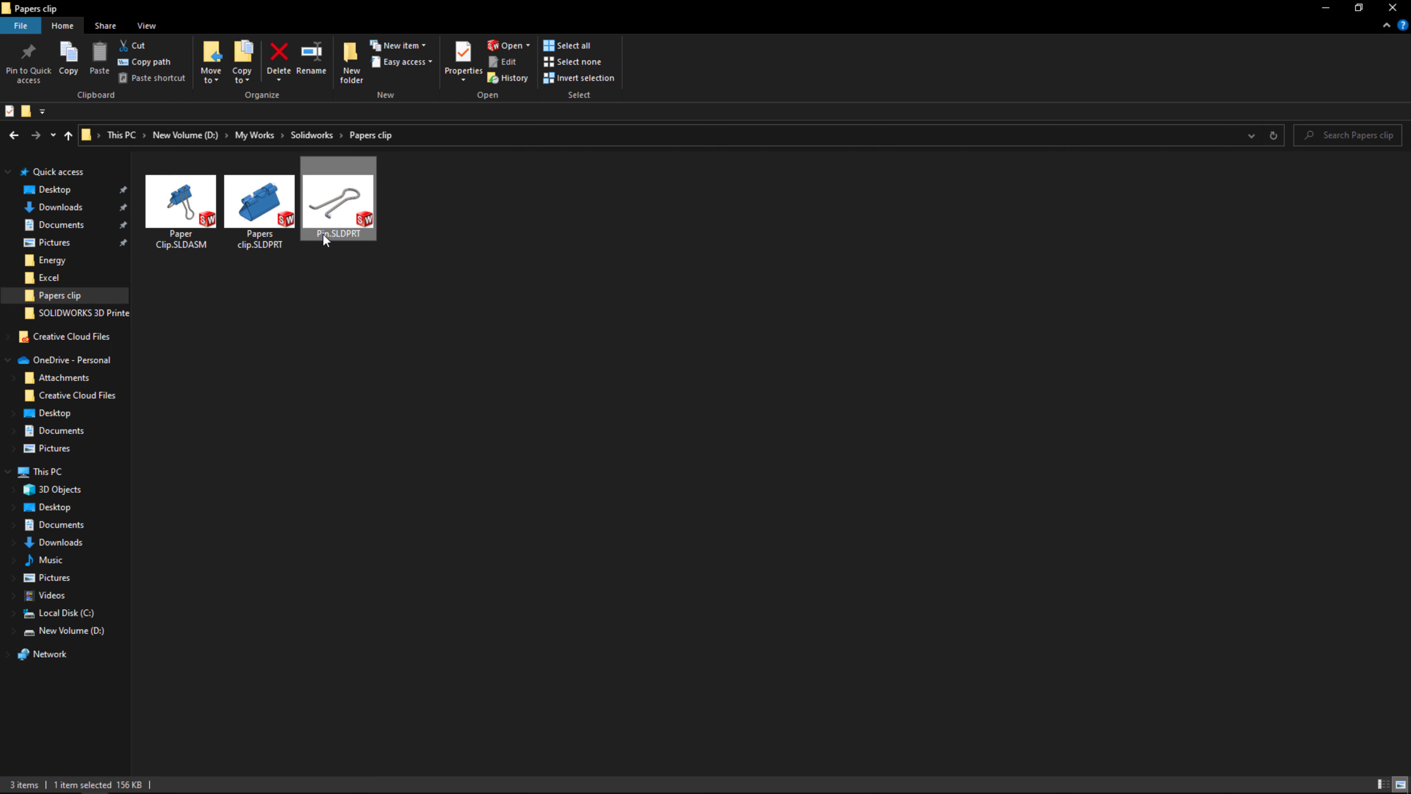
pyautogui.click(322, 234)
pyautogui.write('2.')
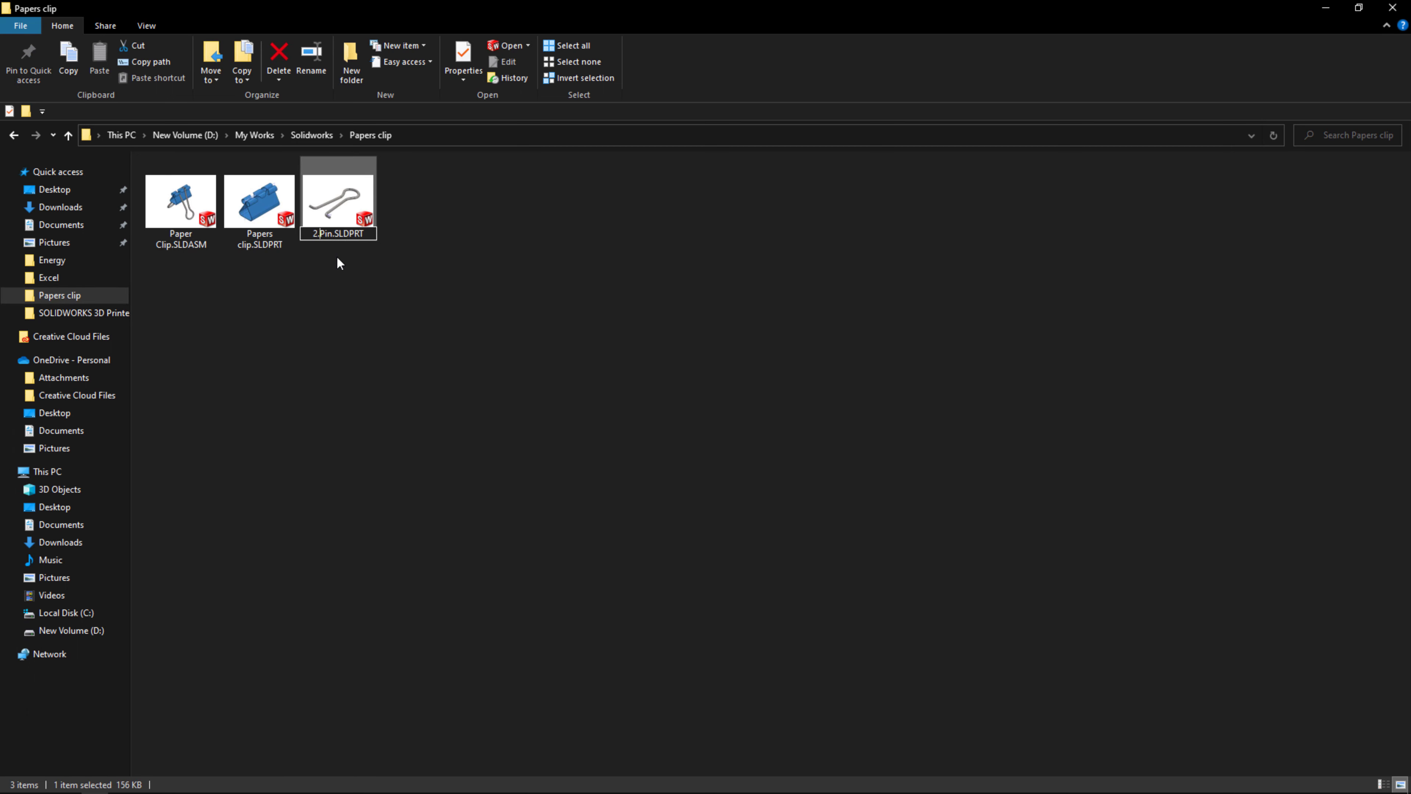
pyautogui.click(364, 311)
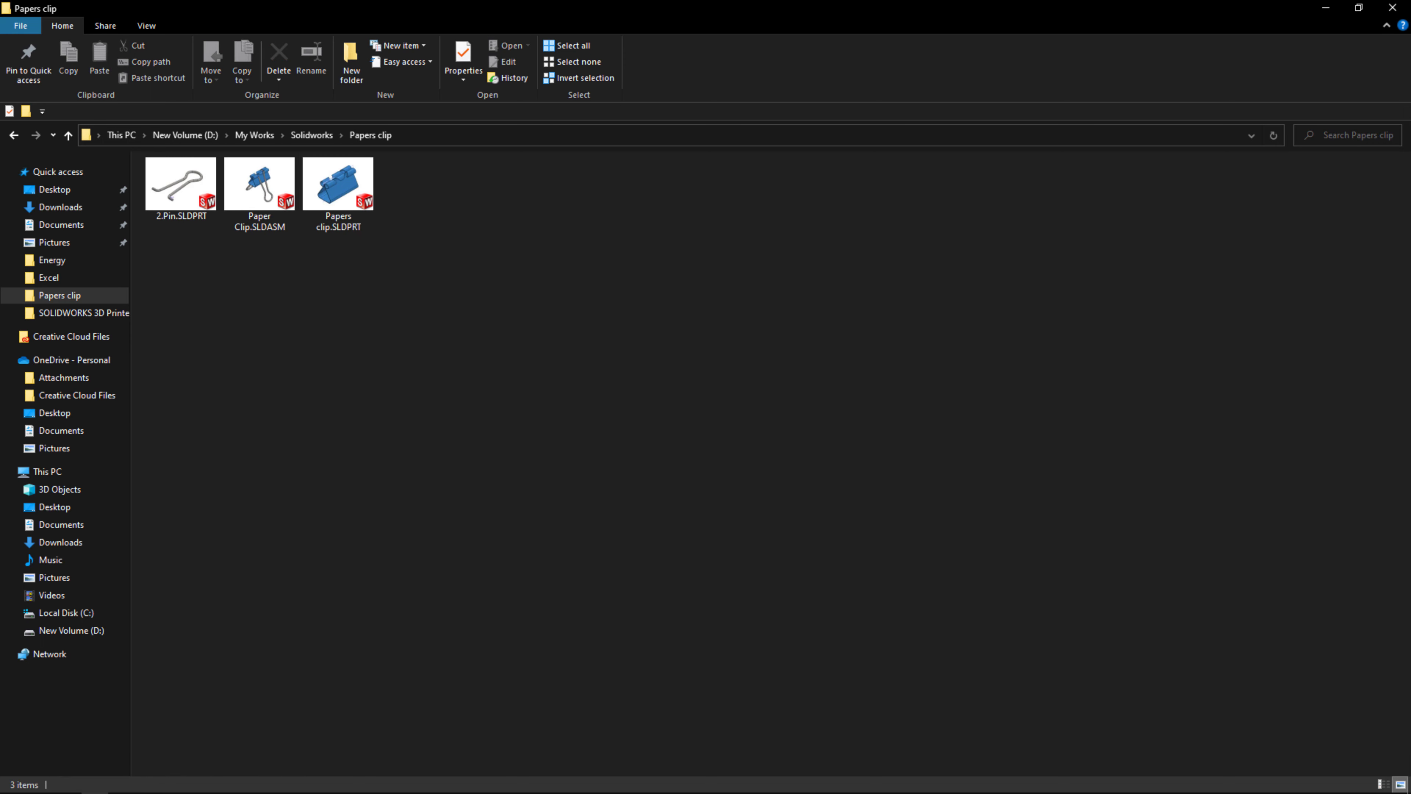
pyautogui.click(203, 785)
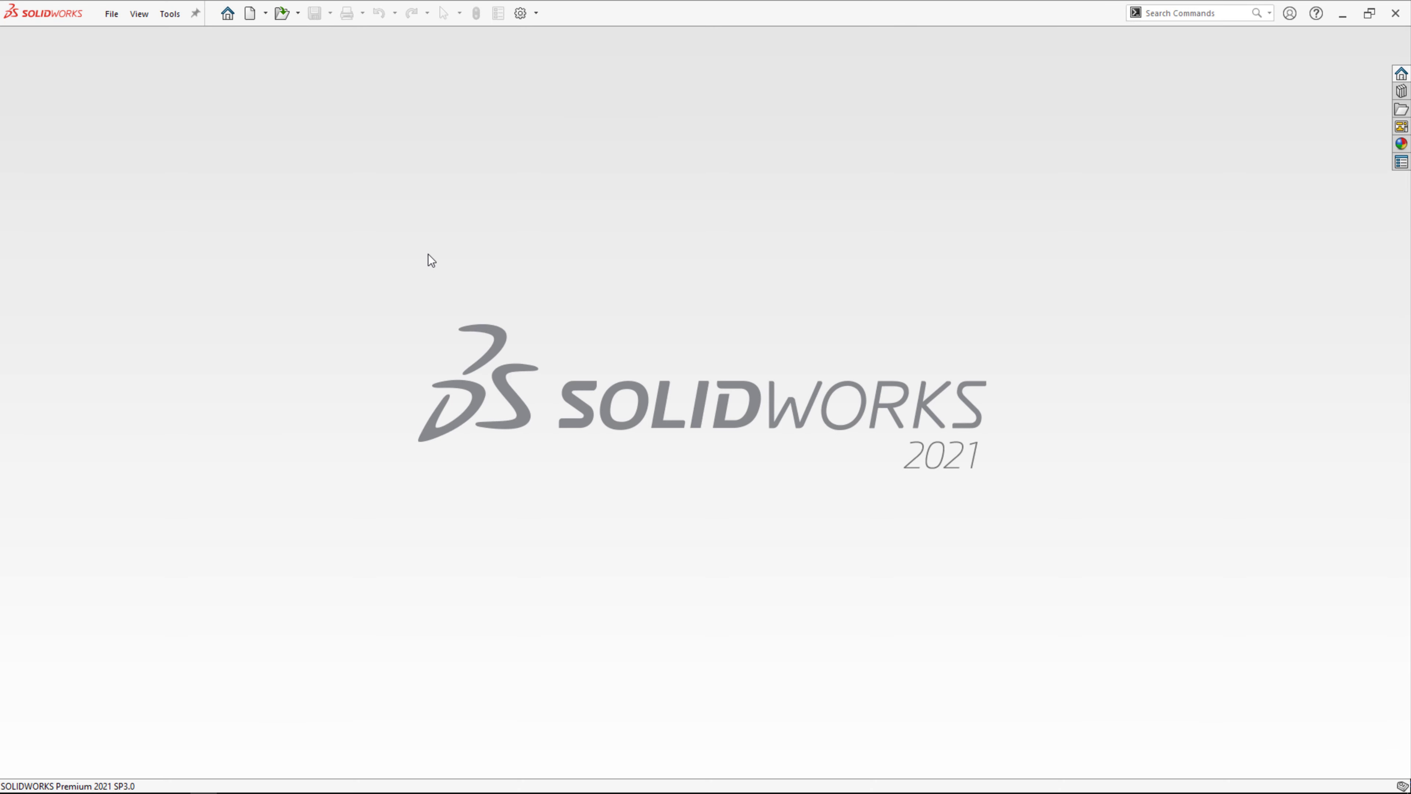
# Reopen Paper Clip.SLDASM and choose to browse for the missing Pin.SLDPRT.
pyautogui.click(227, 13)
pyautogui.click(388, 375)
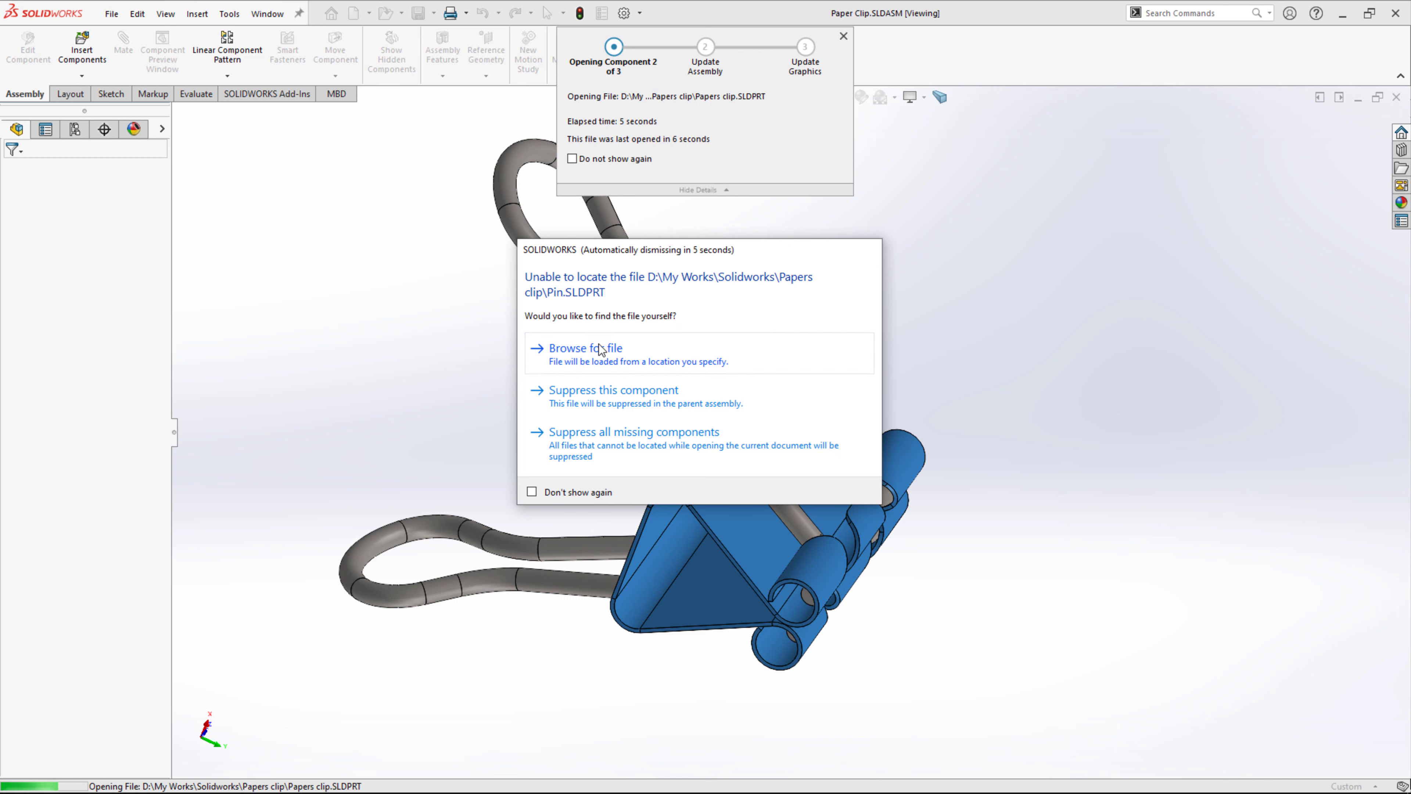
pyautogui.click(640, 363)
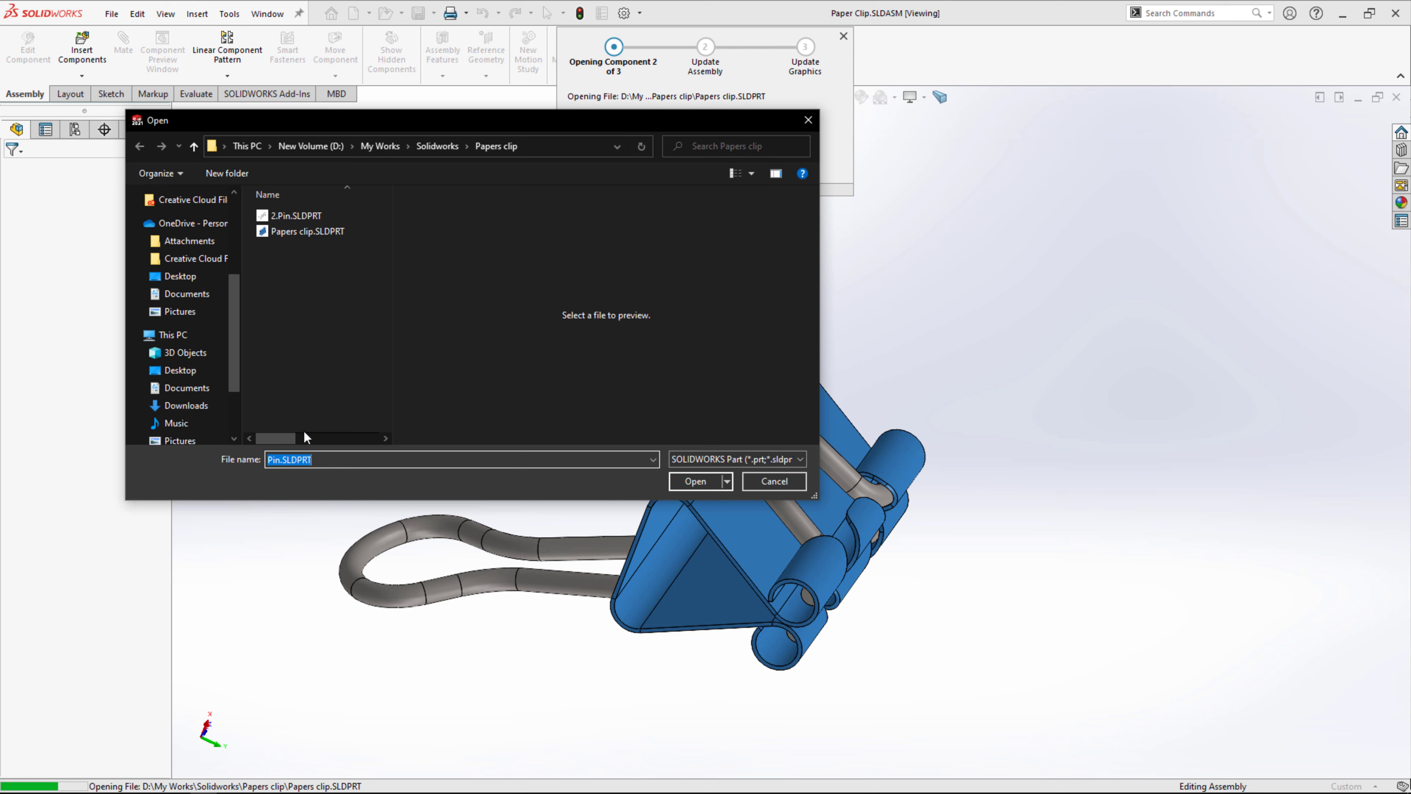
# Load 2.Pin.SLDPRT as the missing pin, then close the assembly without saving.
pyautogui.click(293, 217)
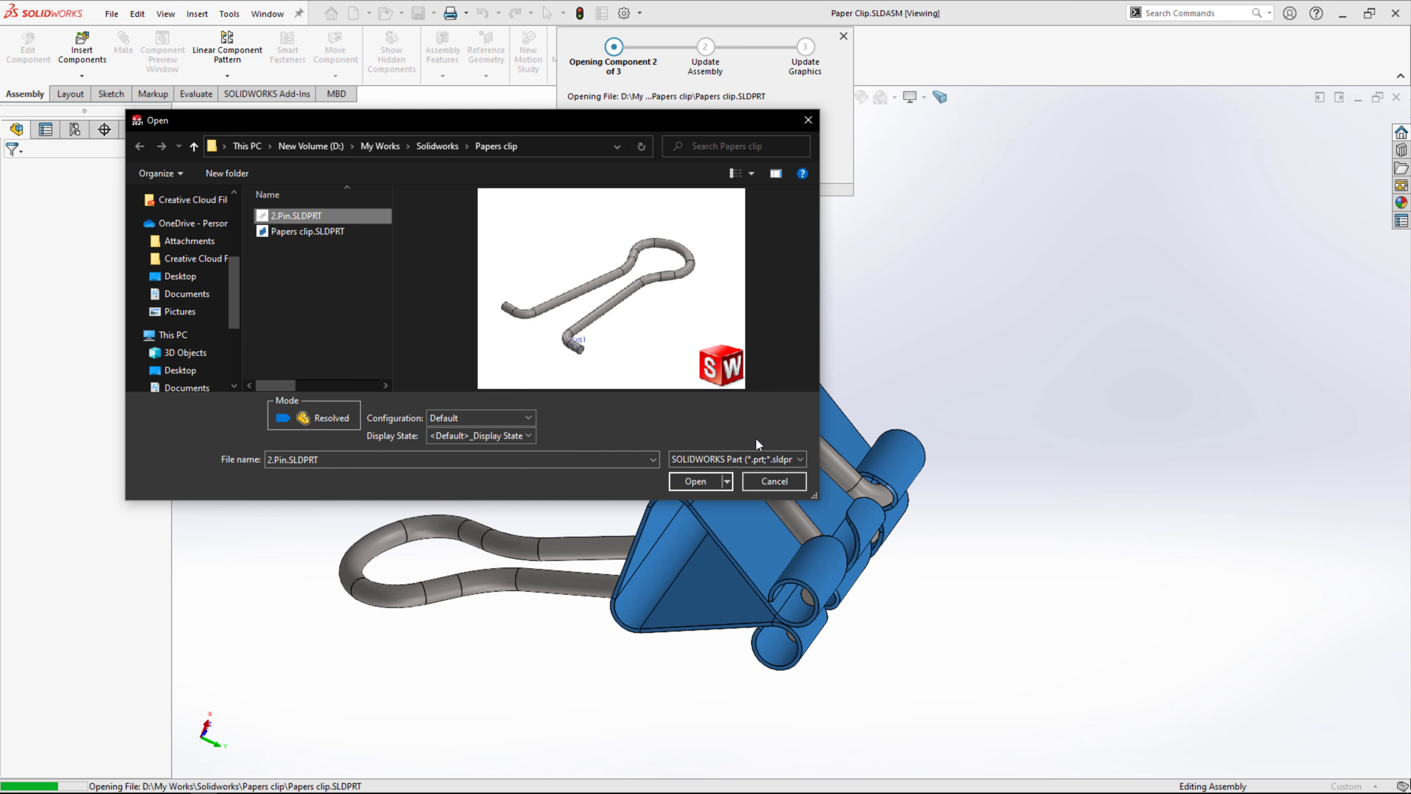
pyautogui.click(767, 480)
pyautogui.click(1397, 99)
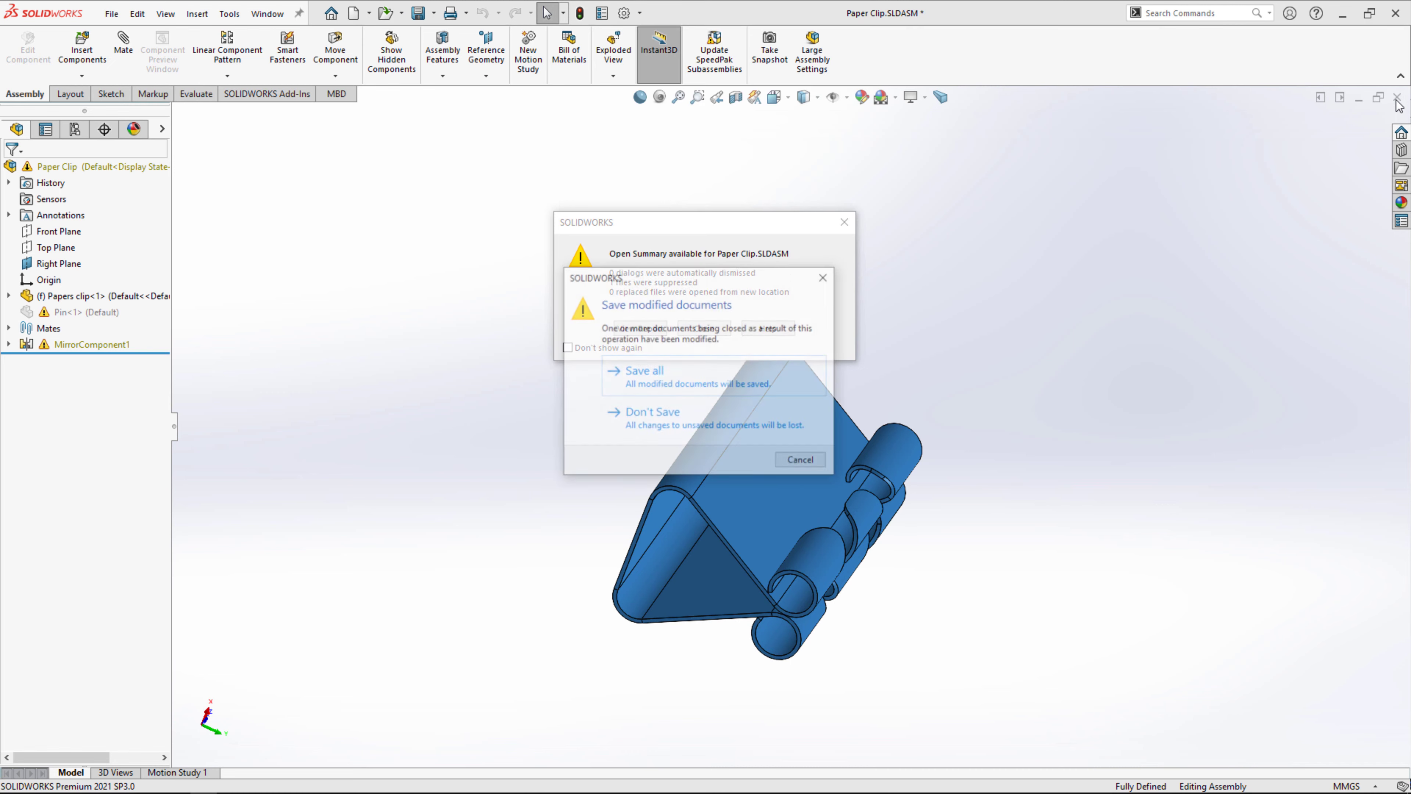
pyautogui.click(721, 414)
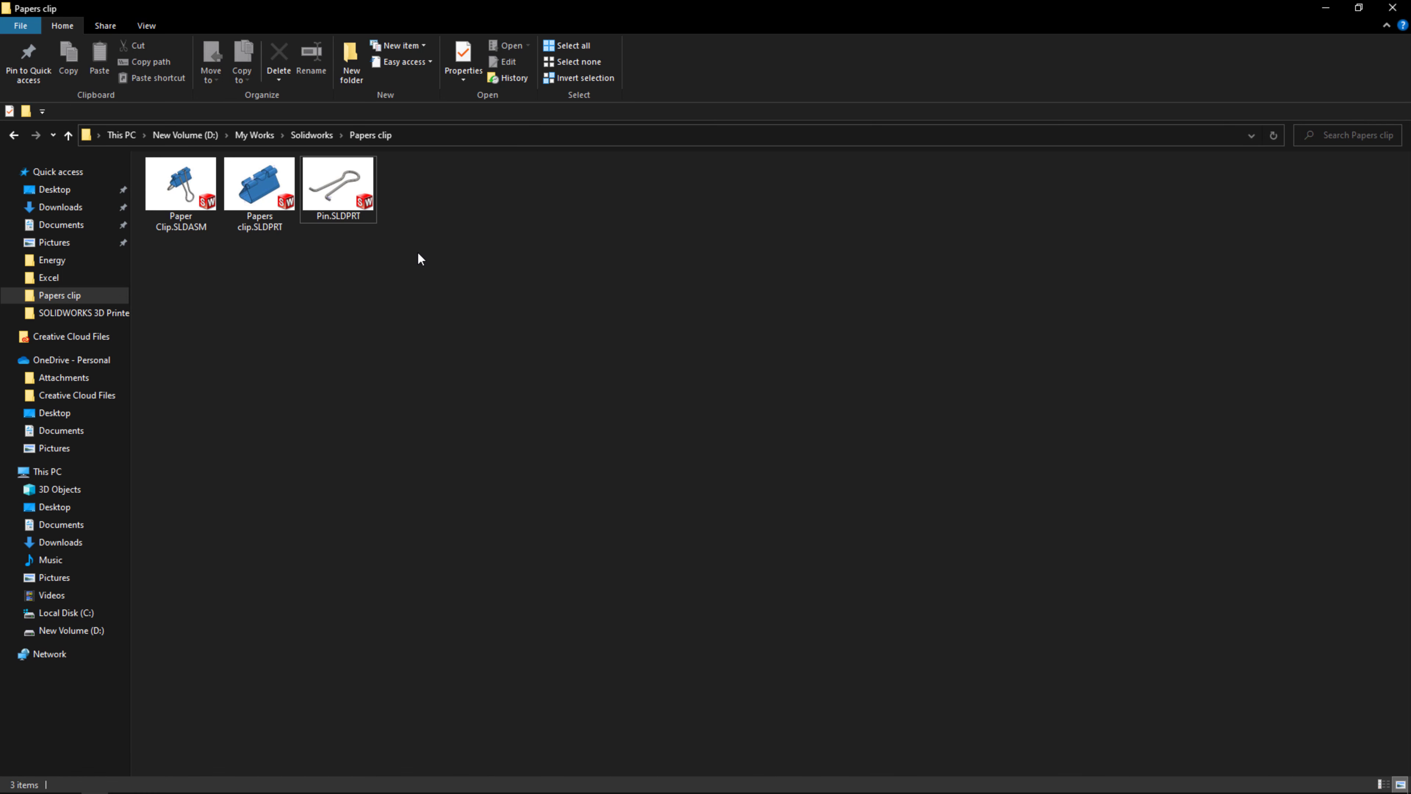
# Bring up the SOLIDWORKS context-menu actions for Pin.SLDPRT in File Explorer.
pyautogui.click(346, 198)
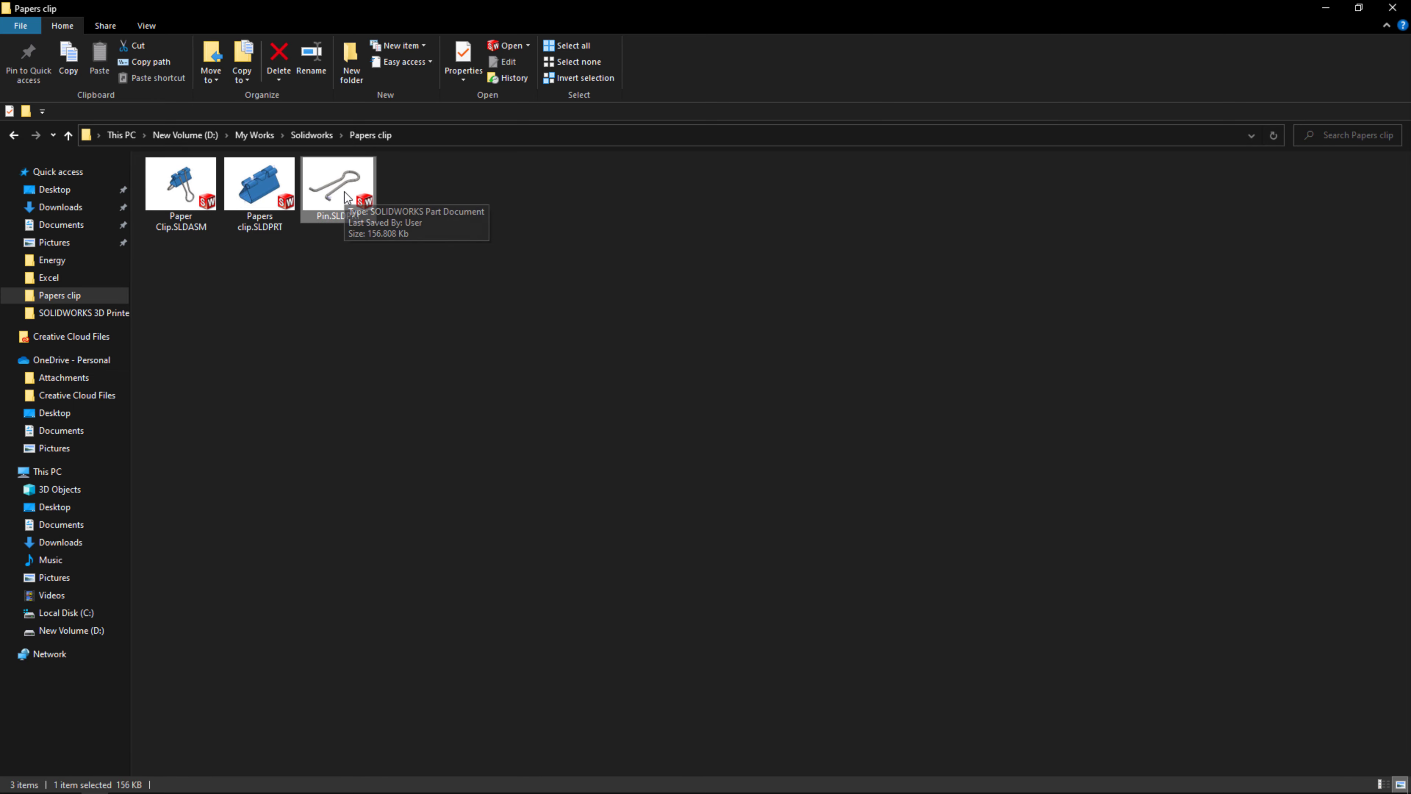
pyautogui.rightClick(345, 197)
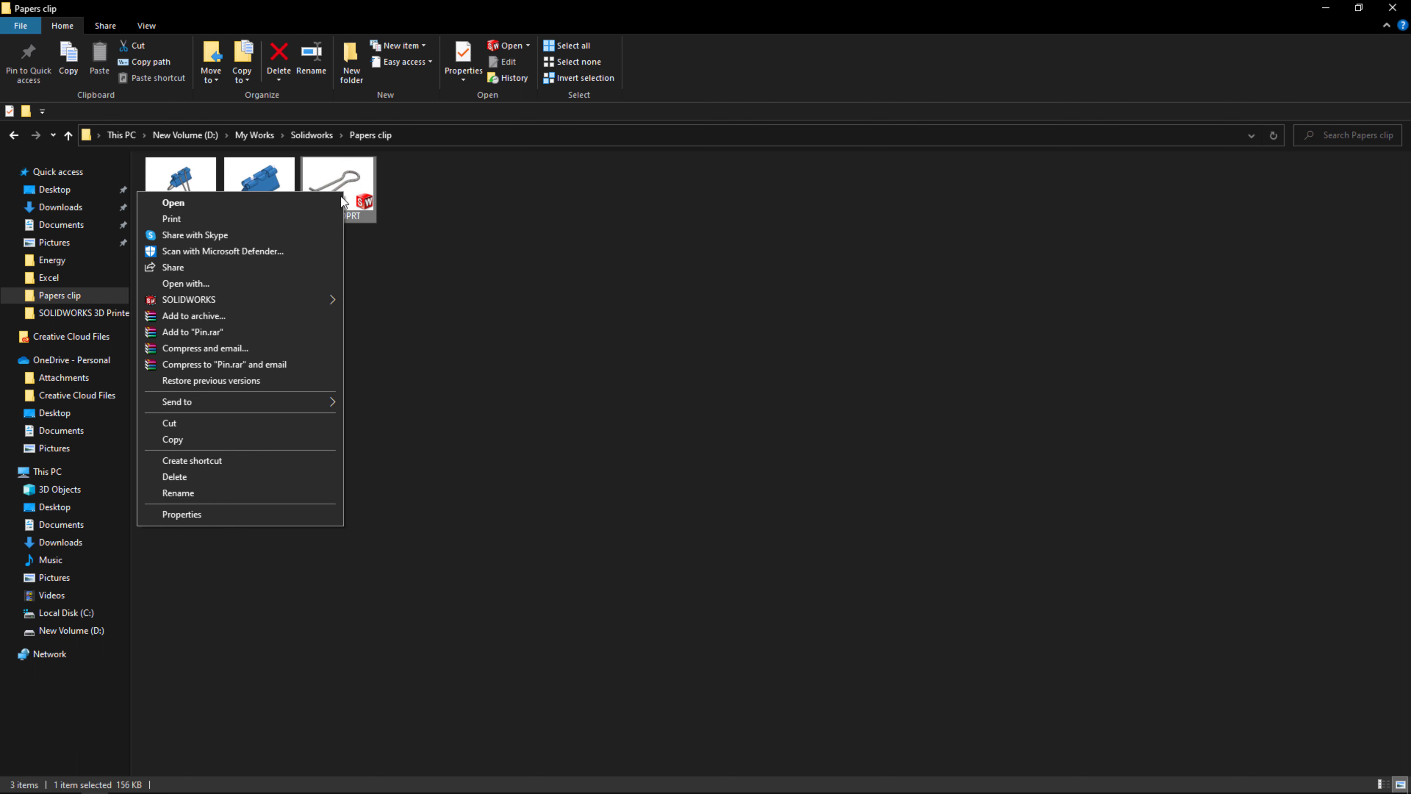
pyautogui.moveTo(188, 299)
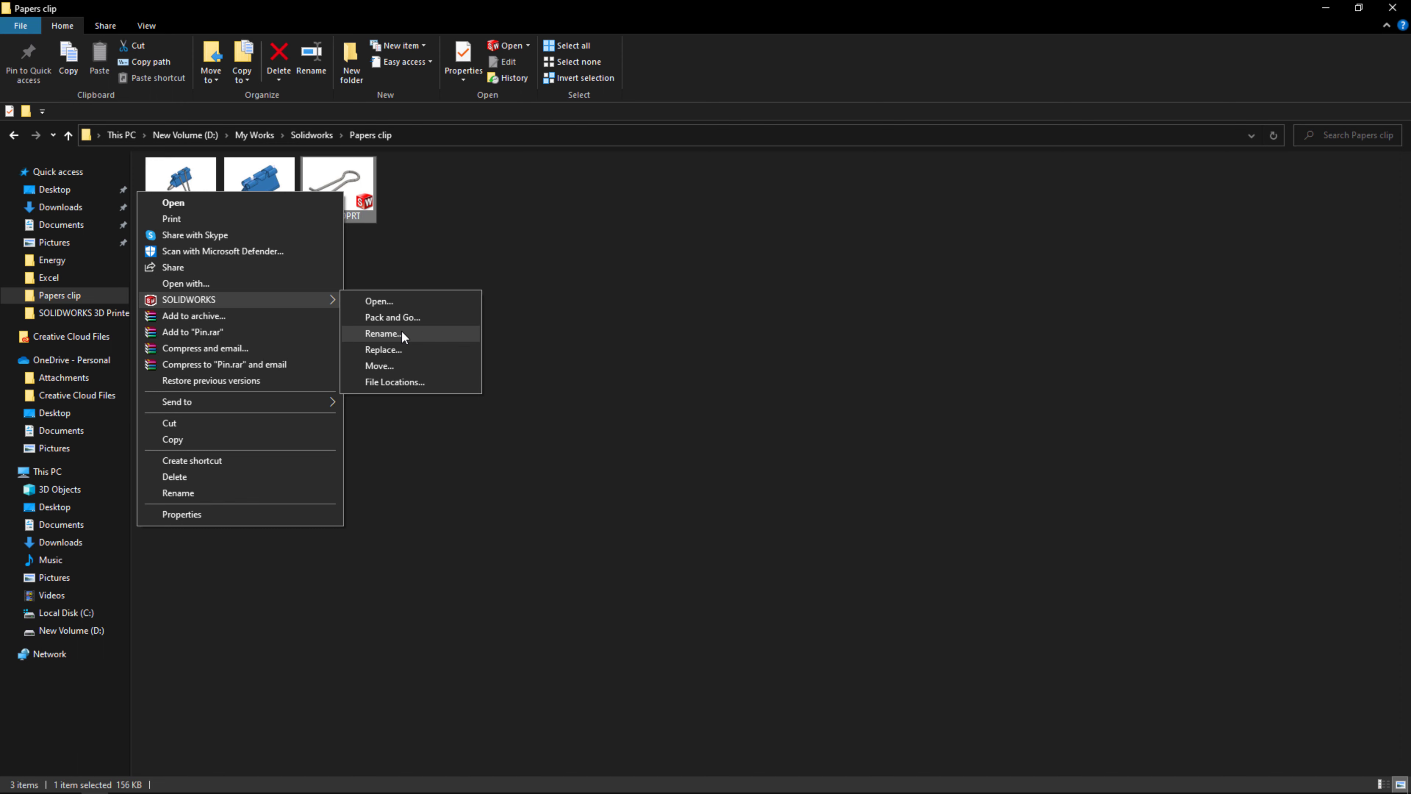
# Rename Pin.SLDPRT to 2.Pin.SLDPRT via SOLIDWORKS Rename with Update where used, then relaunch SOLIDWORKS.
pyautogui.click(384, 335)
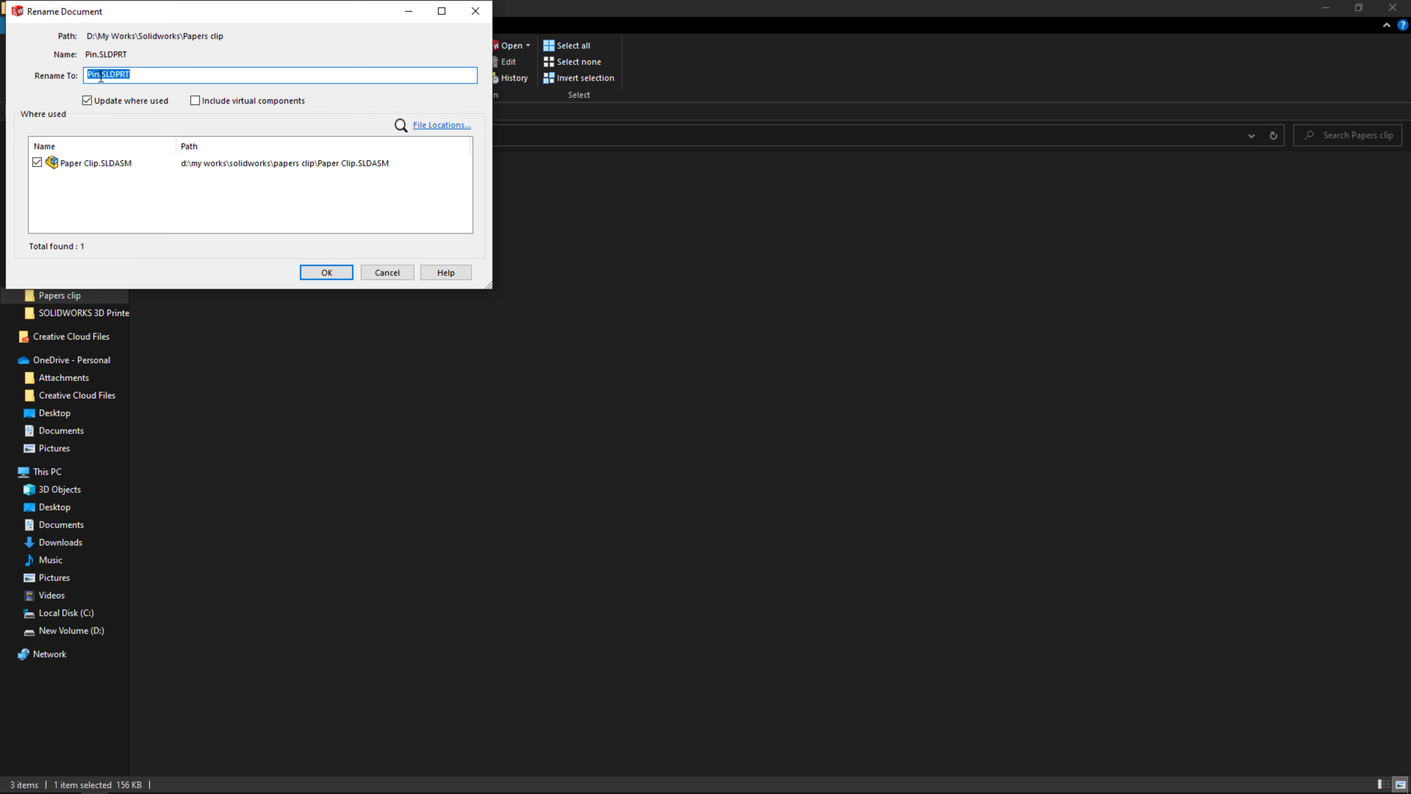
pyautogui.click(87, 76)
pyautogui.write('2.')
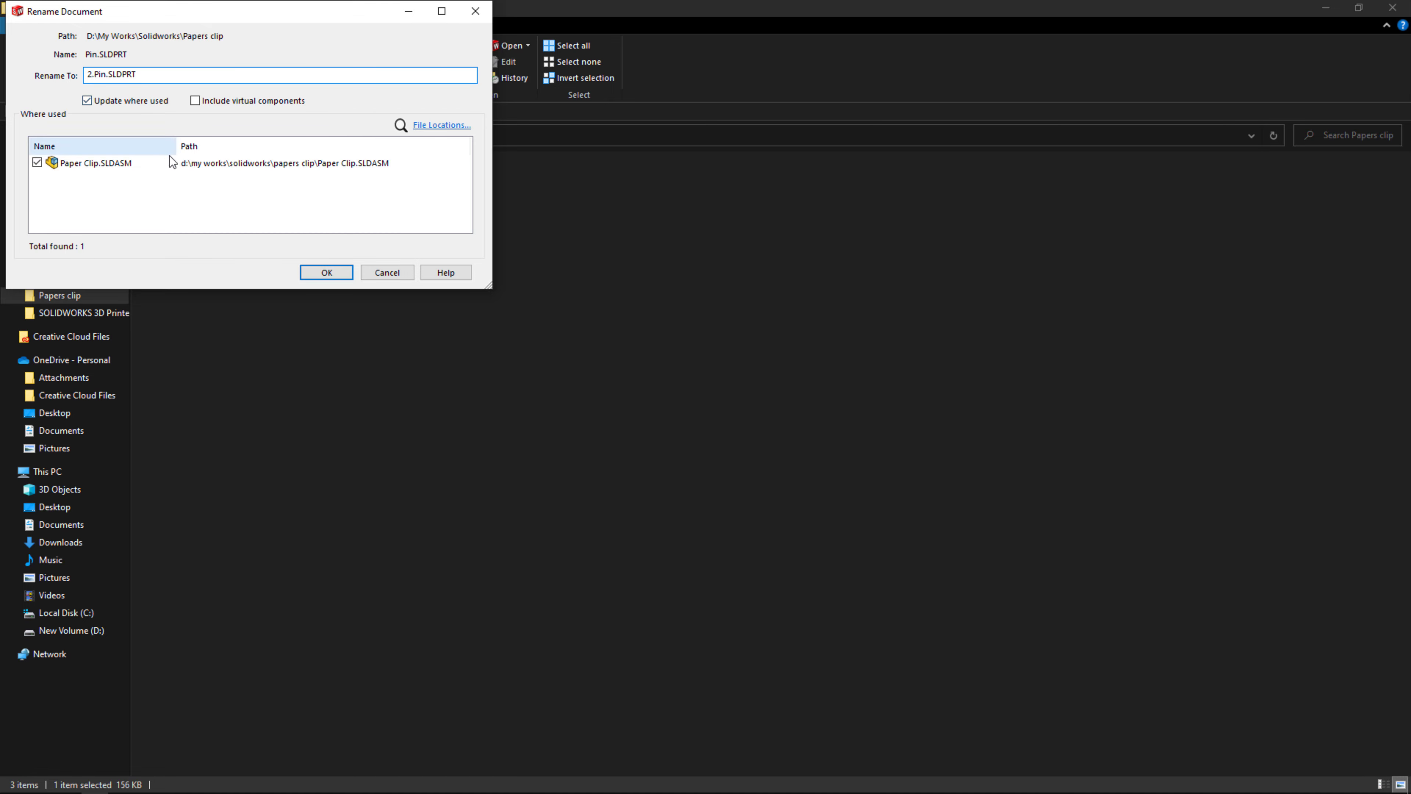
pyautogui.click(338, 272)
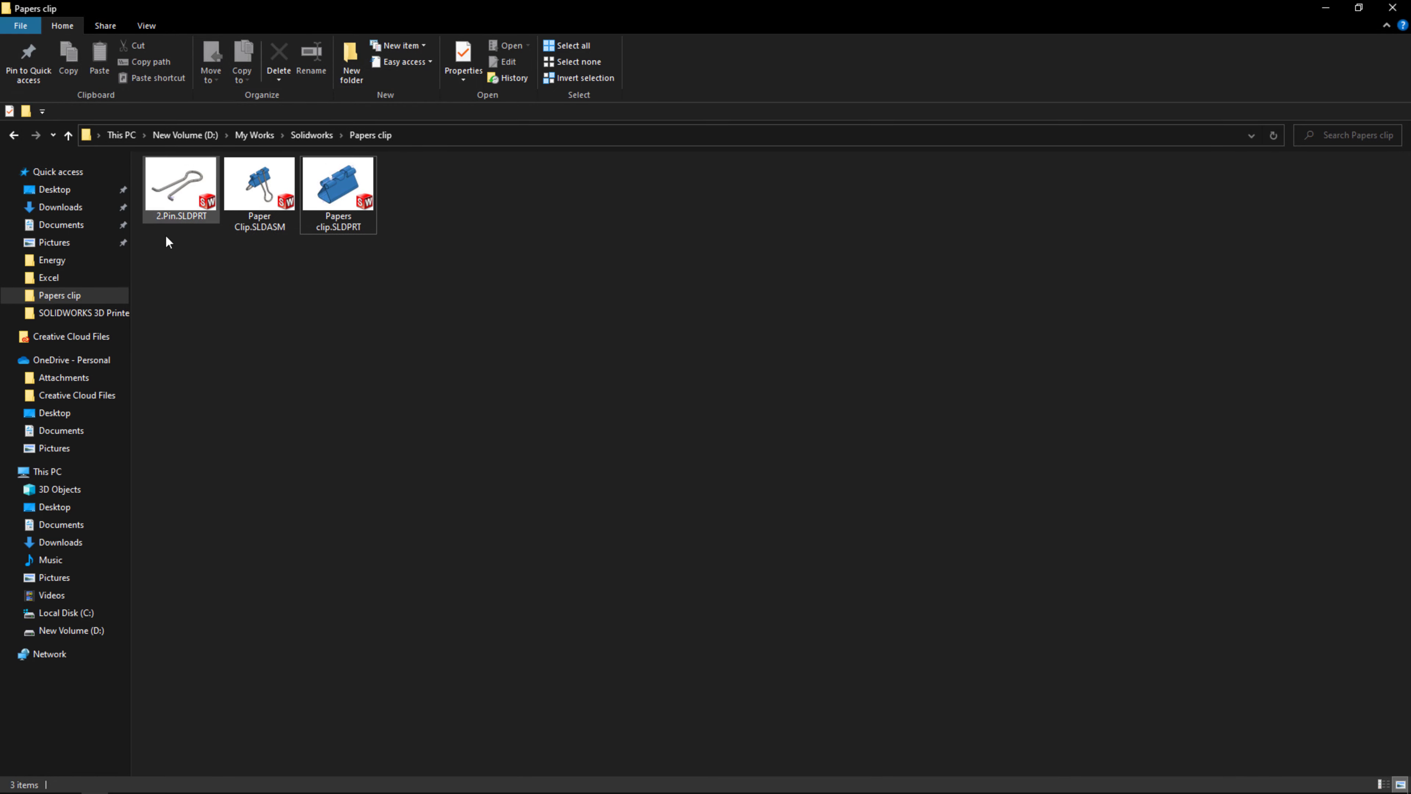
pyautogui.doubleClick(236, 211)
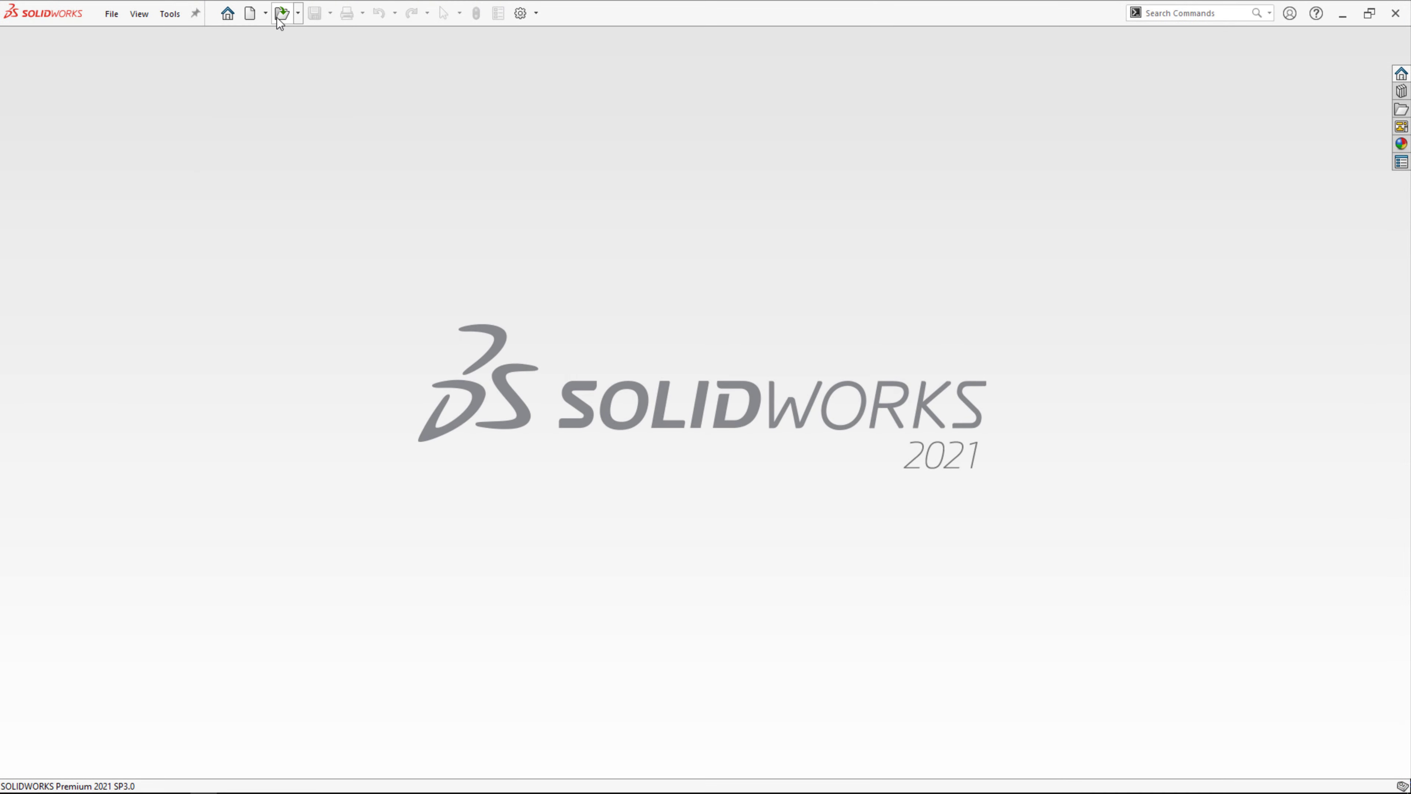
# Open Paper Clip.SLDASM from Recent Documents, now loading 2.Pin<1> without errors.
pyautogui.click(226, 15)
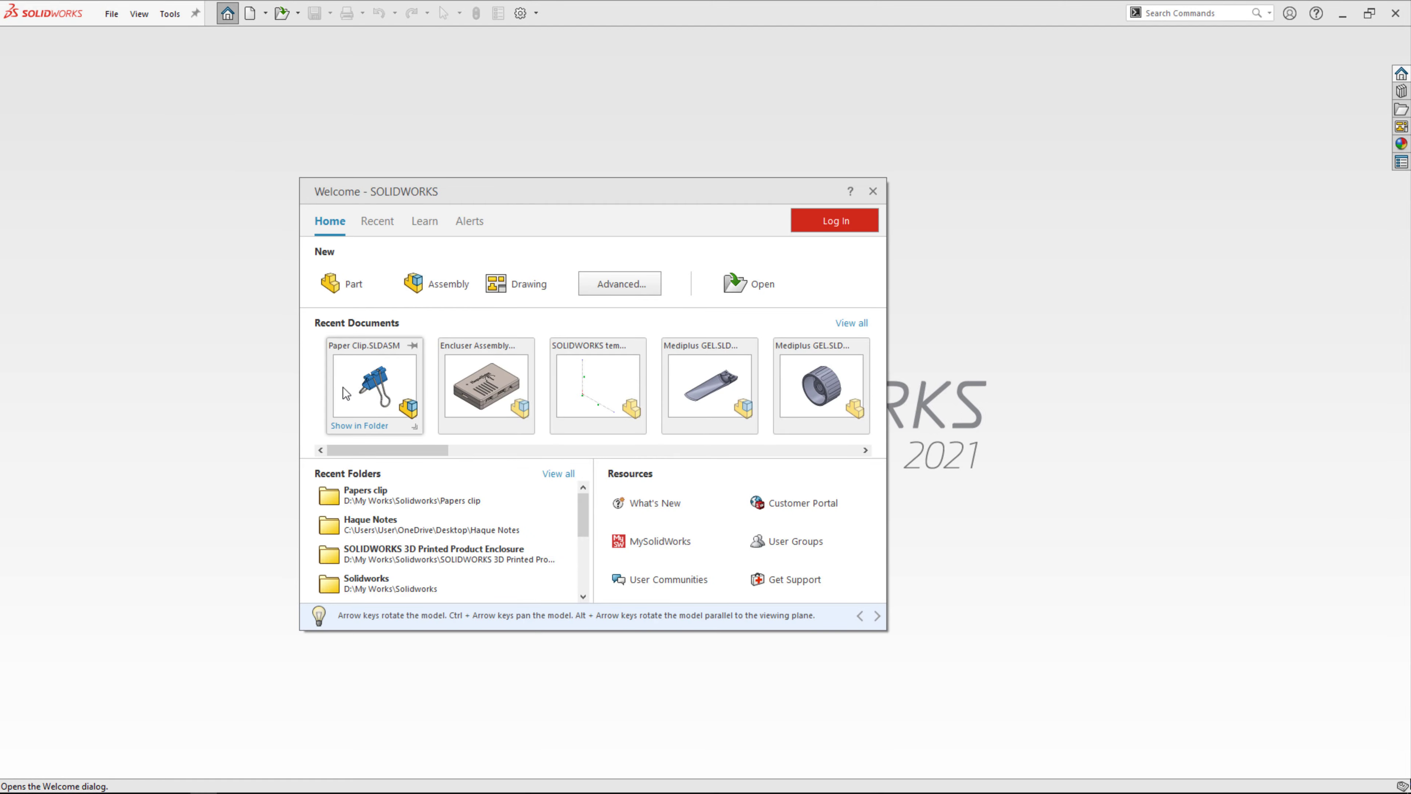
pyautogui.moveTo(373, 384)
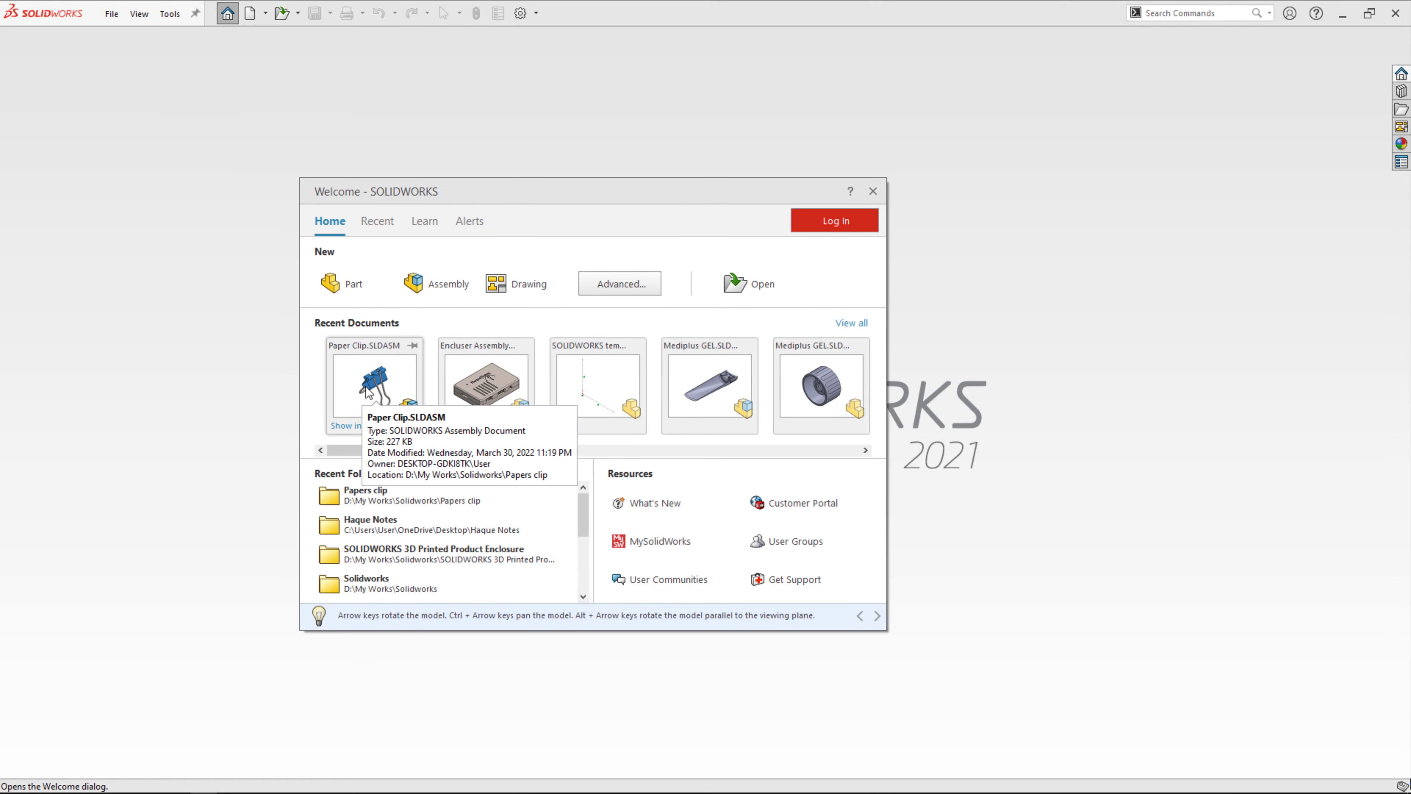
pyautogui.click(367, 392)
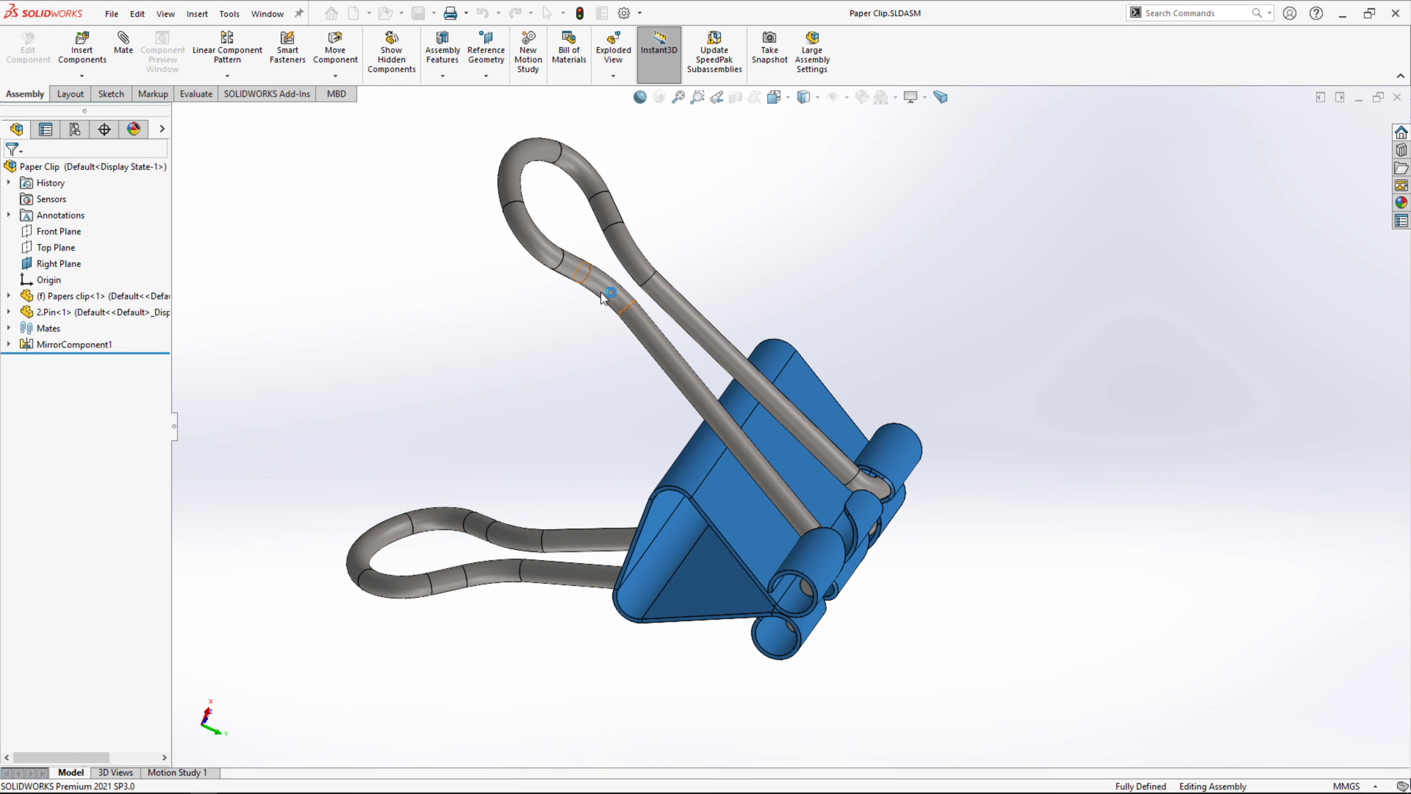